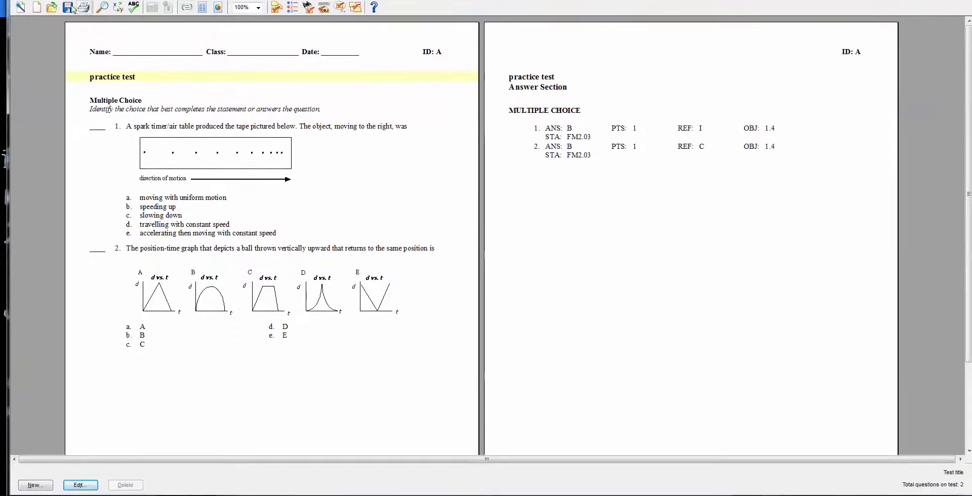
{"action": "left_click", "coordinate": [20, 2]}
{"action": "mouse_move", "coordinate": [40, 101]}
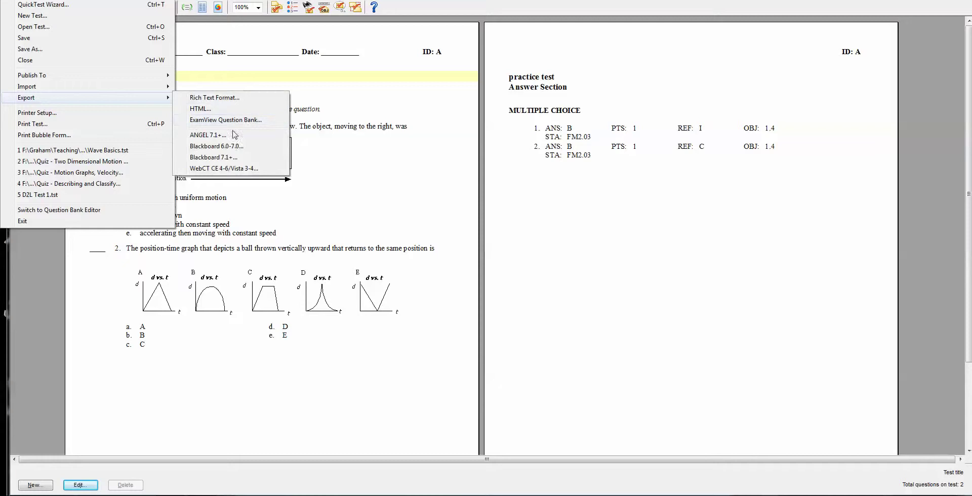
{"action": "left_click", "coordinate": [213, 158]}
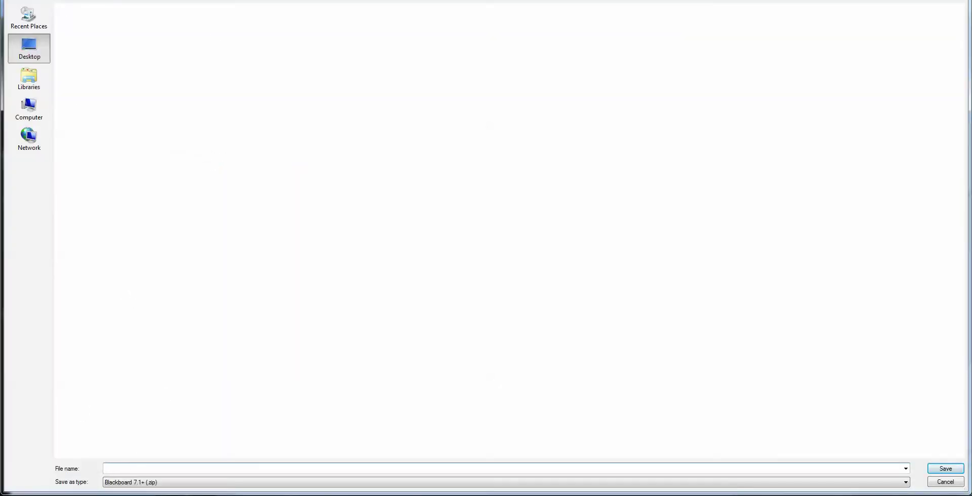
{"action": "left_click", "coordinate": [944, 482]}
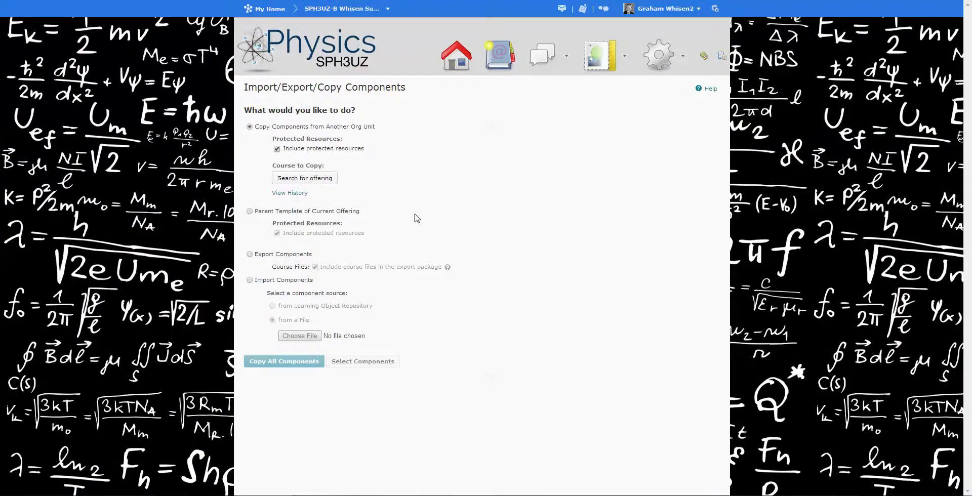
Step: Switch to the Desire2Learn course and load practice test.zip from the desktop as the package for importing components
{"action": "left_click", "coordinate": [703, 55]}
{"action": "left_click", "coordinate": [450, 233]}
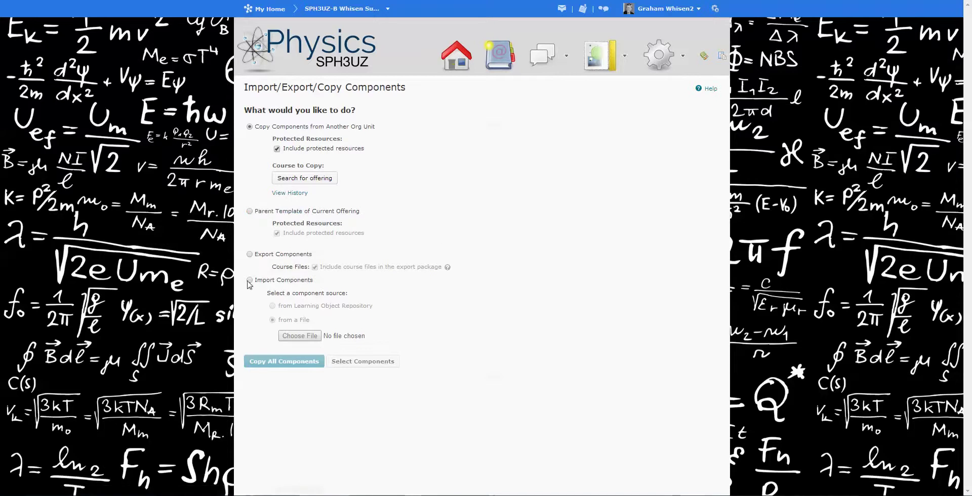
{"action": "left_click", "coordinate": [249, 280]}
{"action": "left_click", "coordinate": [294, 336]}
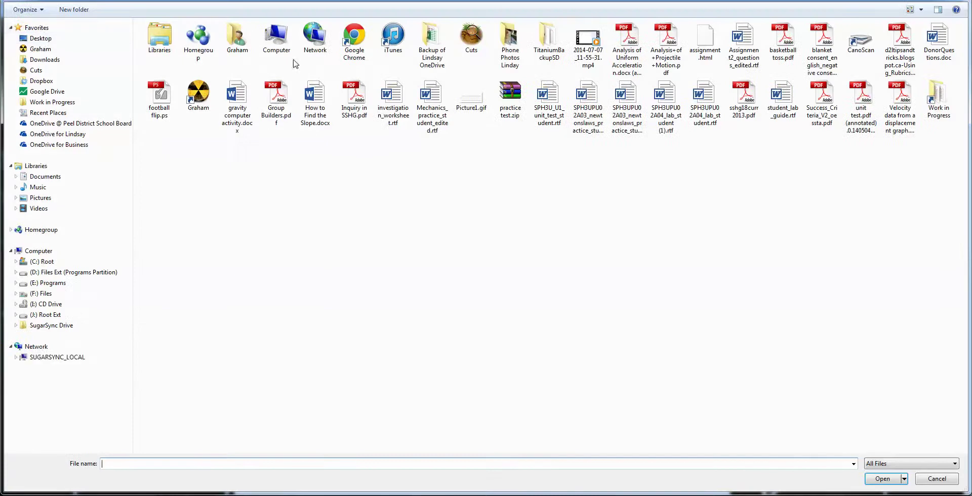
{"action": "double_click", "coordinate": [509, 96]}
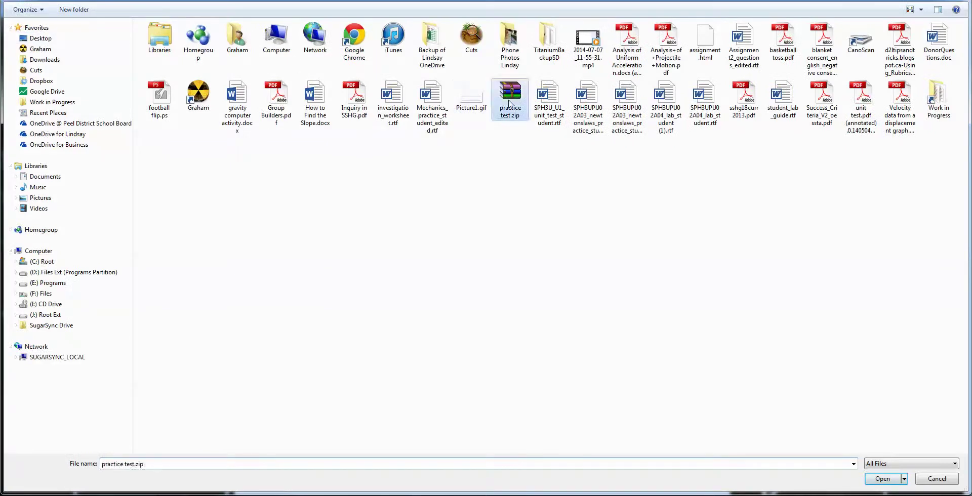
{"action": "left_click", "coordinate": [271, 361]}
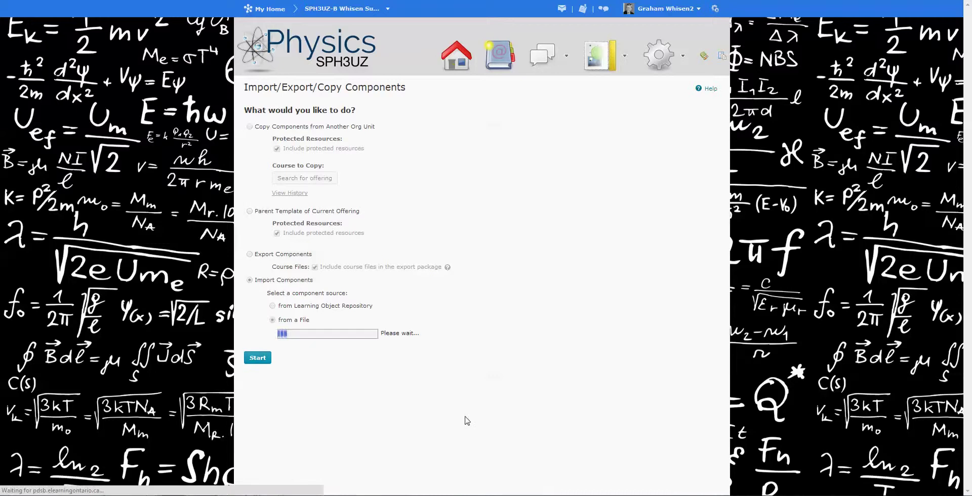
{"action": "left_click", "coordinate": [254, 357]}
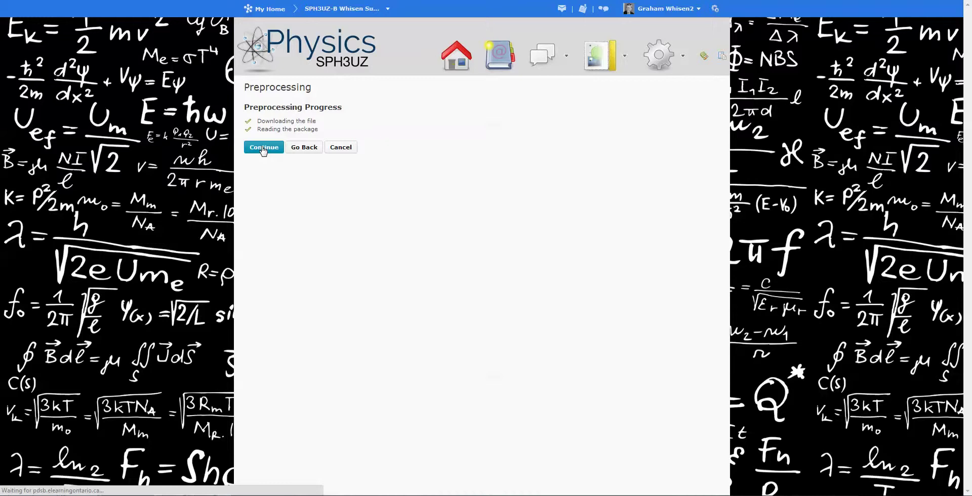
{"action": "left_click", "coordinate": [264, 147]}
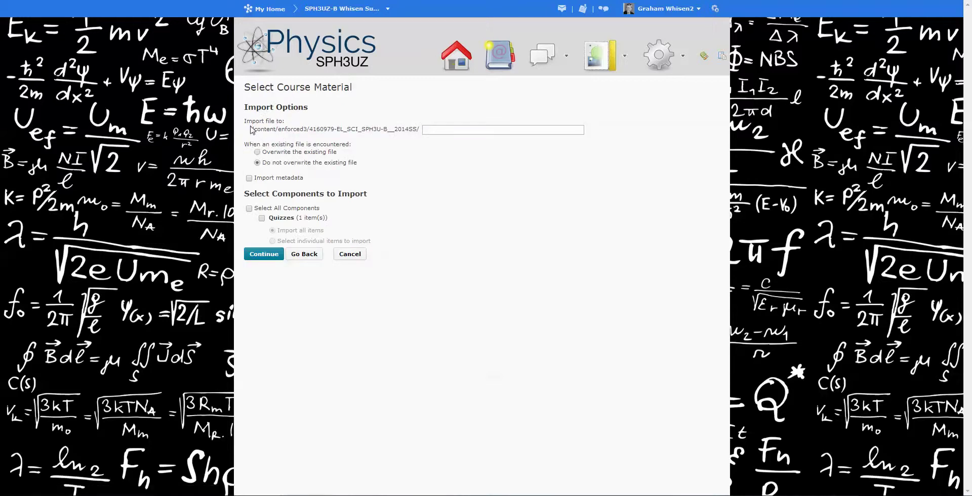
Step: Import all components of the package into a Kinematics folder, without overwriting existing files
{"action": "left_click", "coordinate": [451, 130]}
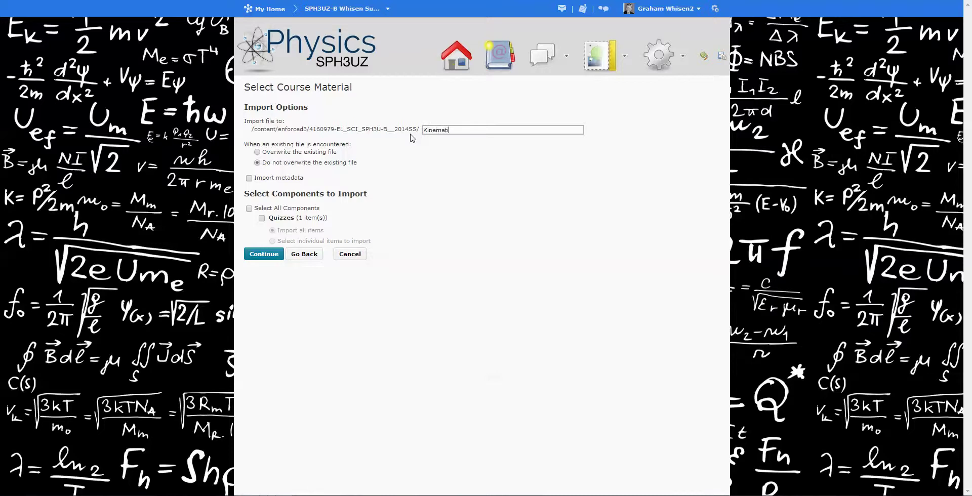
{"action": "left_click", "coordinate": [249, 208]}
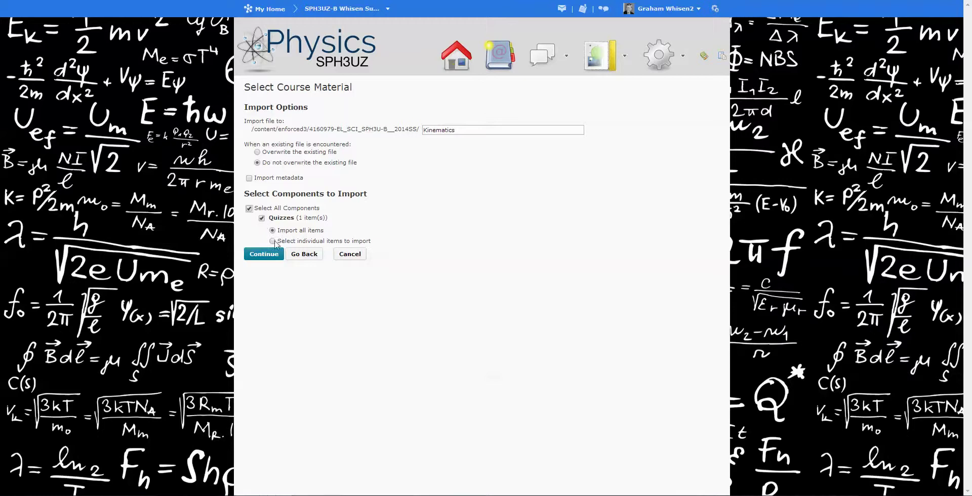
{"action": "left_click", "coordinate": [262, 257]}
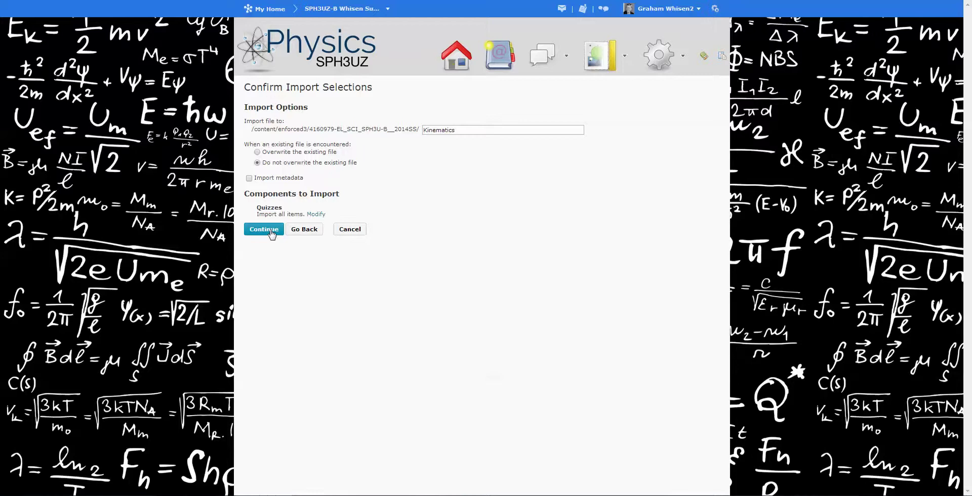
{"action": "left_click", "coordinate": [271, 232]}
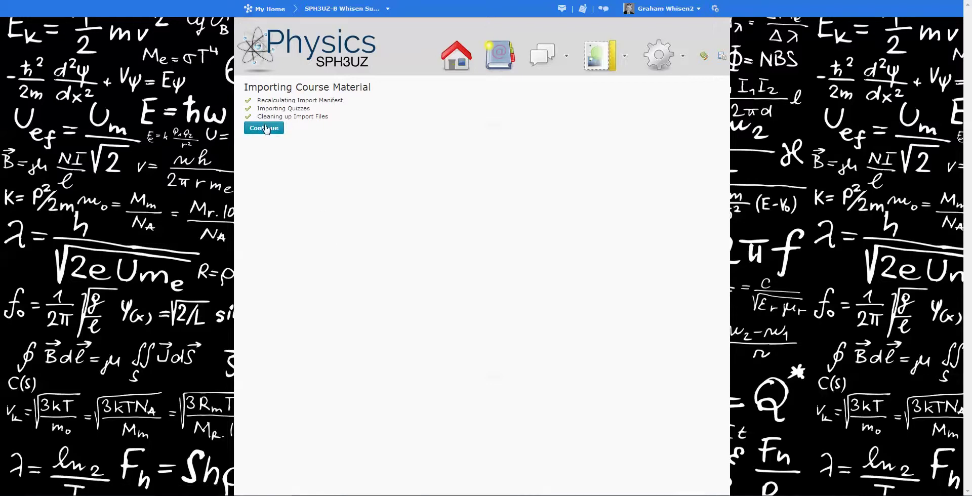
{"action": "left_click", "coordinate": [269, 129]}
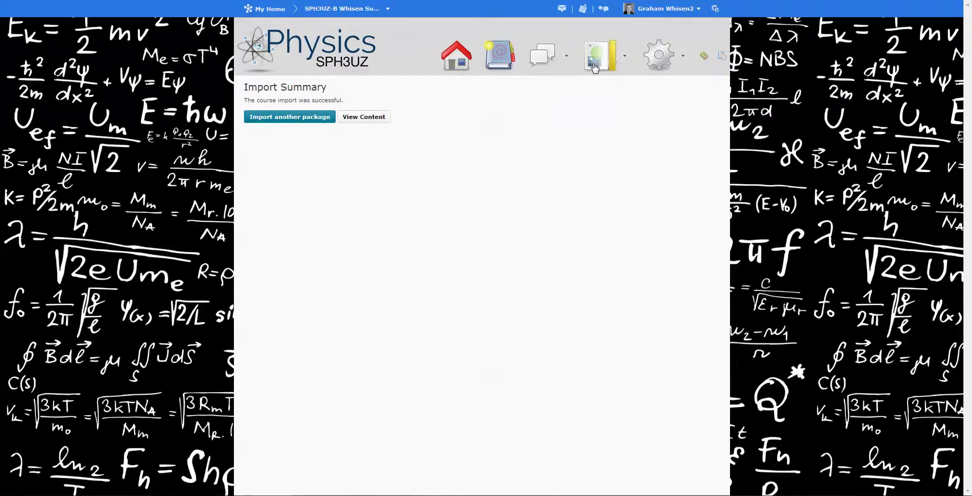
Step: Open the imported practice test quiz for editing and review its optional advanced properties
{"action": "left_click", "coordinate": [599, 64]}
{"action": "left_click", "coordinate": [609, 102]}
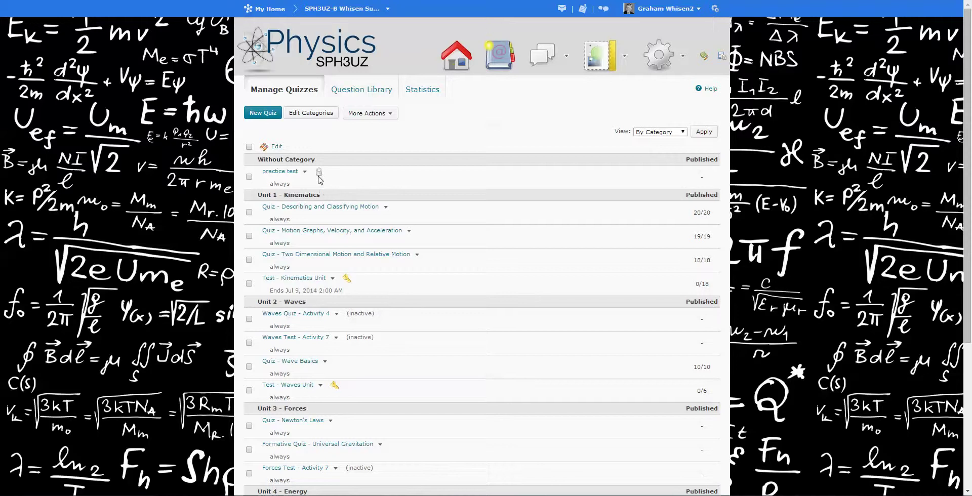
{"action": "left_click", "coordinate": [292, 175]}
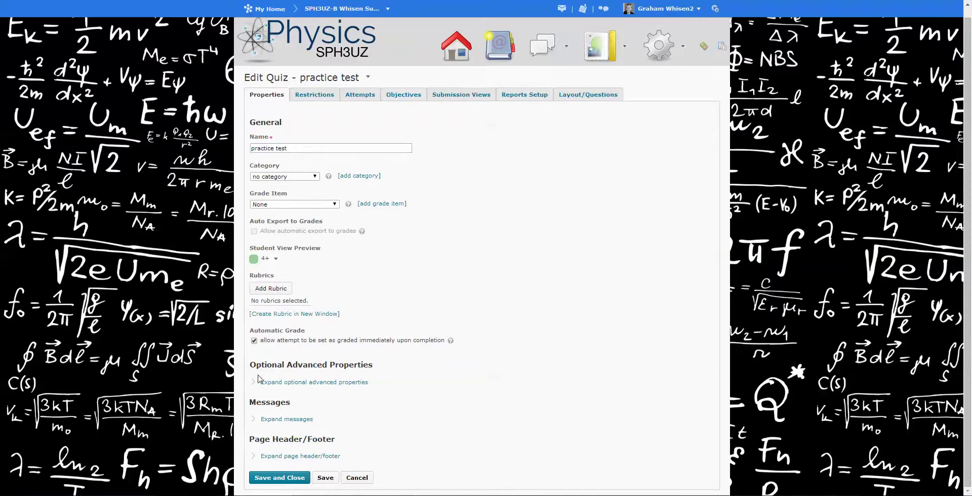
{"action": "left_click", "coordinate": [257, 385]}
{"action": "scroll", "coordinate": [256, 387], "scroll_direction": "down", "scroll_amount": 3}
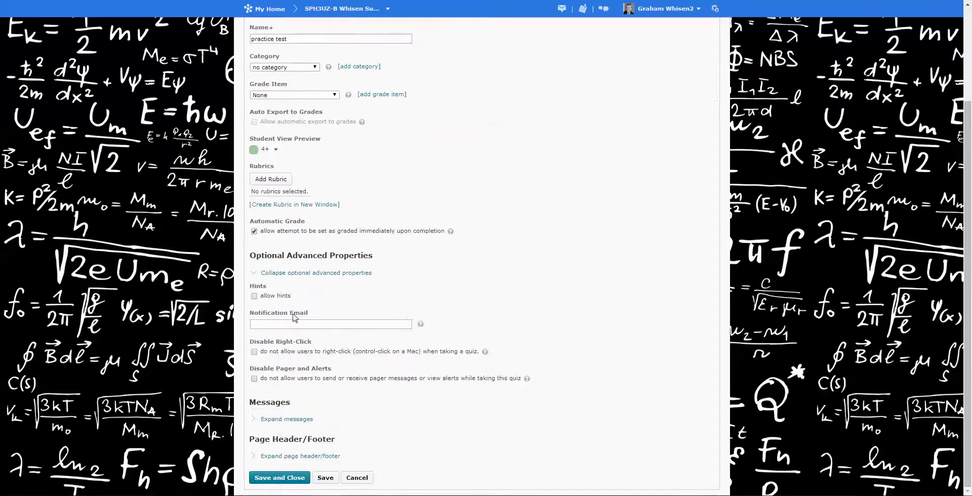
{"action": "left_click", "coordinate": [256, 274]}
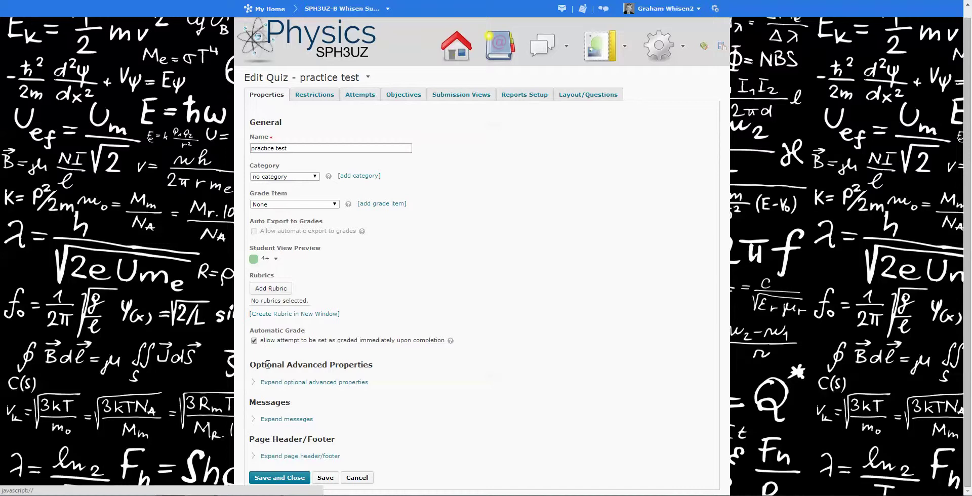
Step: Clear the password in the quiz's optional advanced restrictions and save the quiz
{"action": "left_click", "coordinate": [321, 97]}
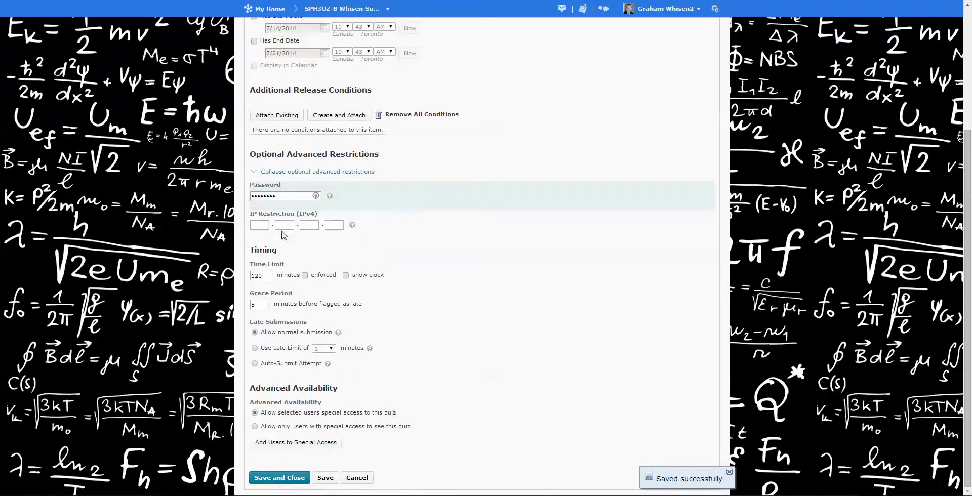
{"action": "left_click_drag", "start_coordinate": [286, 197], "coordinate": [163, 191]}
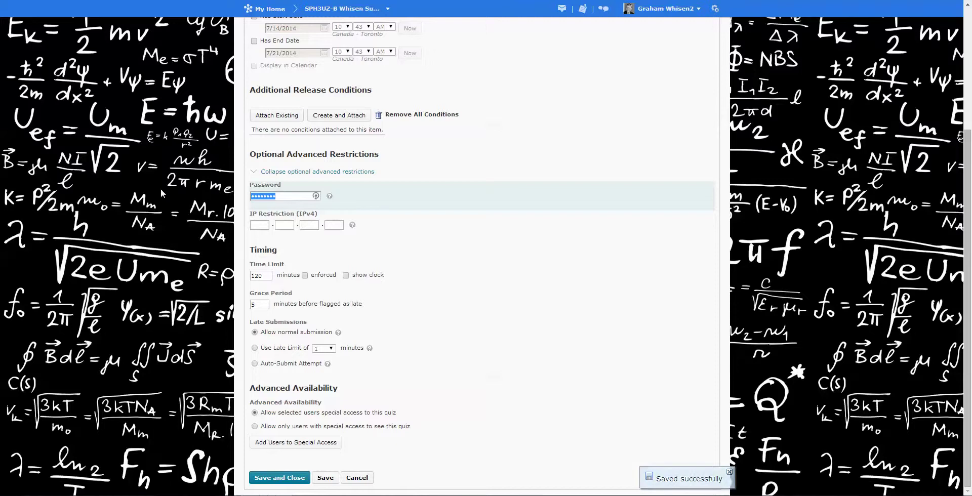
{"action": "key", "text": "BackSpace"}
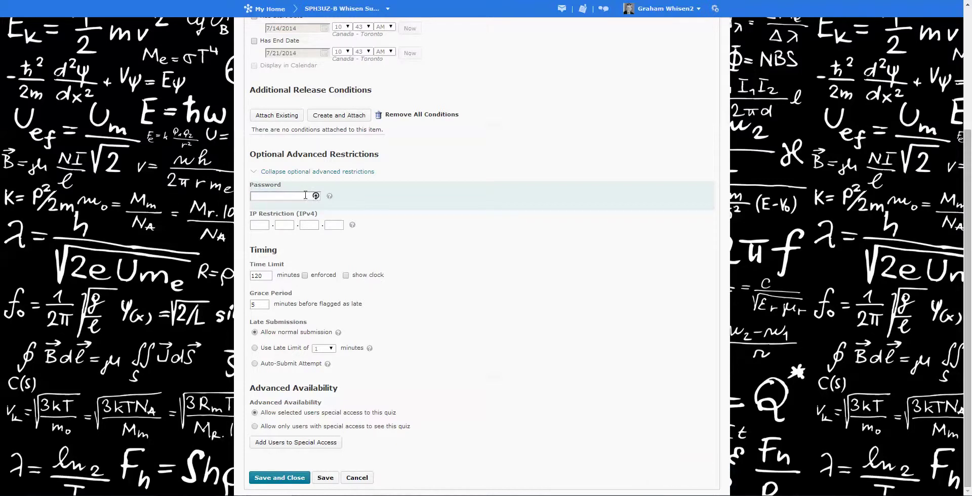
{"action": "left_click", "coordinate": [324, 478]}
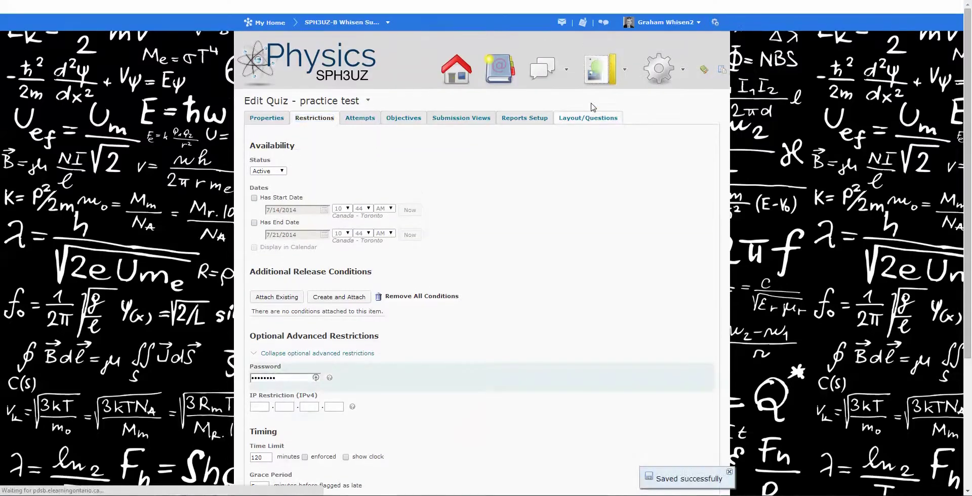
Step: Preview the spark timer/air table question from the quiz layout and close the preview
{"action": "left_click", "coordinate": [590, 118]}
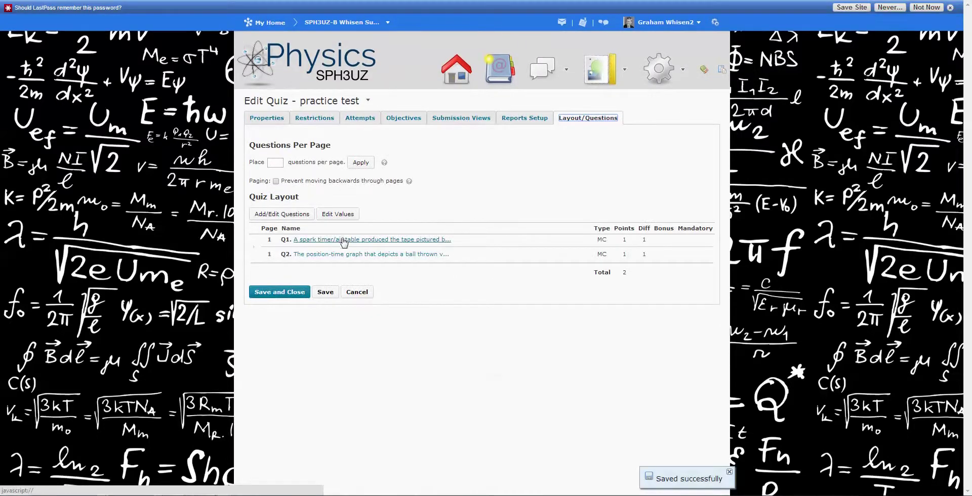
{"action": "left_click", "coordinate": [341, 239]}
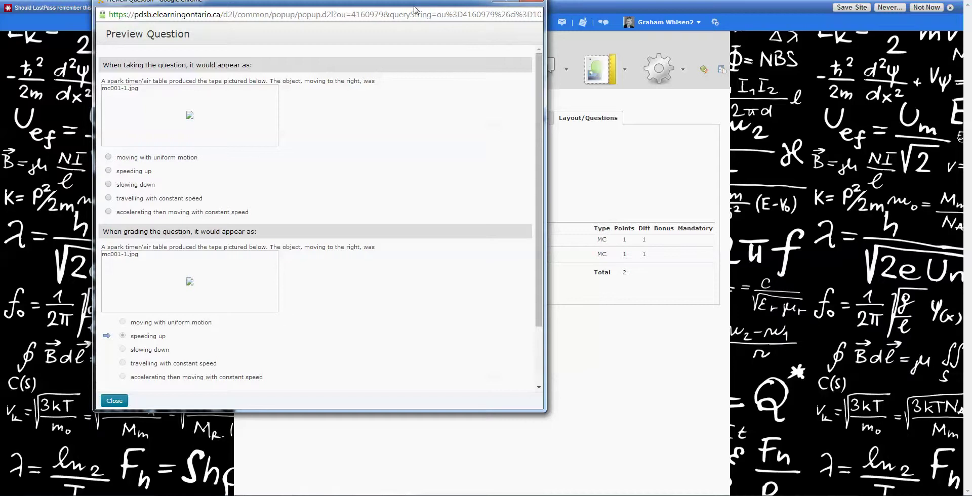
{"action": "left_click_drag", "start_coordinate": [415, 9], "coordinate": [437, 44]}
{"action": "left_click", "coordinate": [556, 36]}
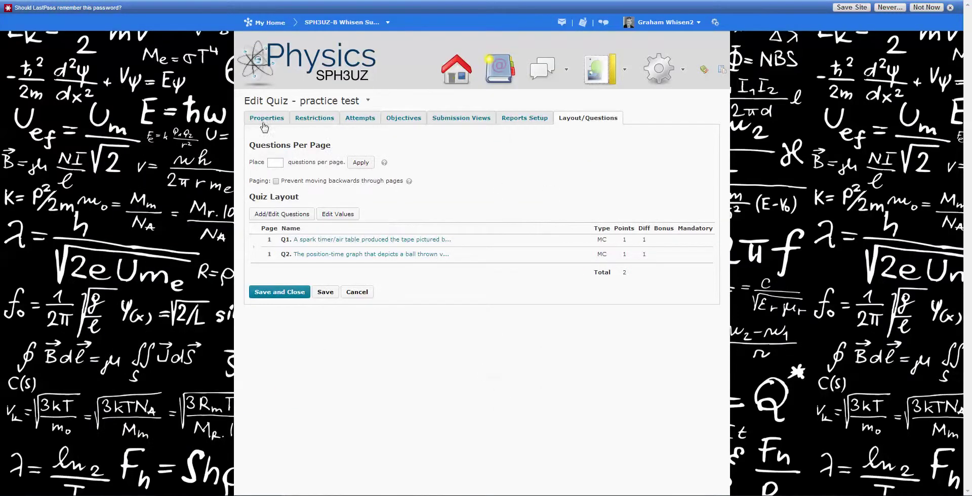
Step: Open the spark timer/air table question for editing and select the broken image in its question text
{"action": "left_click", "coordinate": [282, 214]}
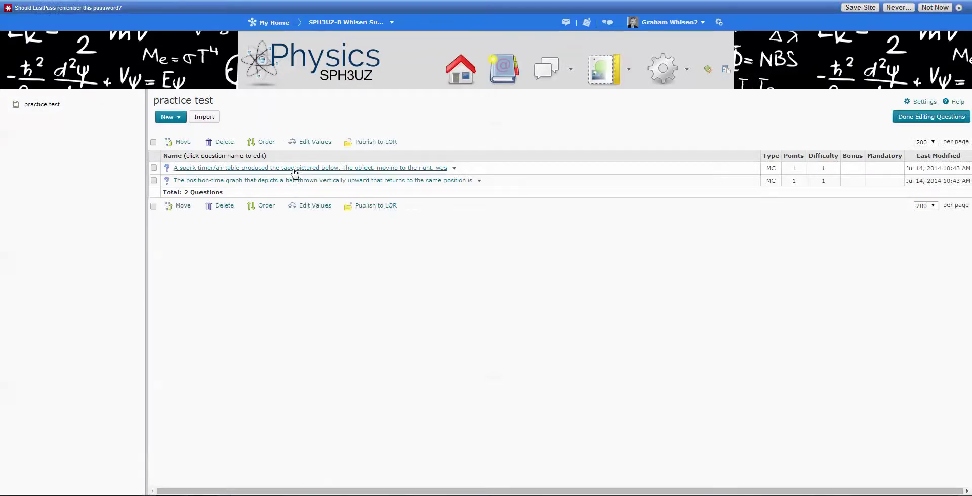
{"action": "left_click", "coordinate": [293, 168]}
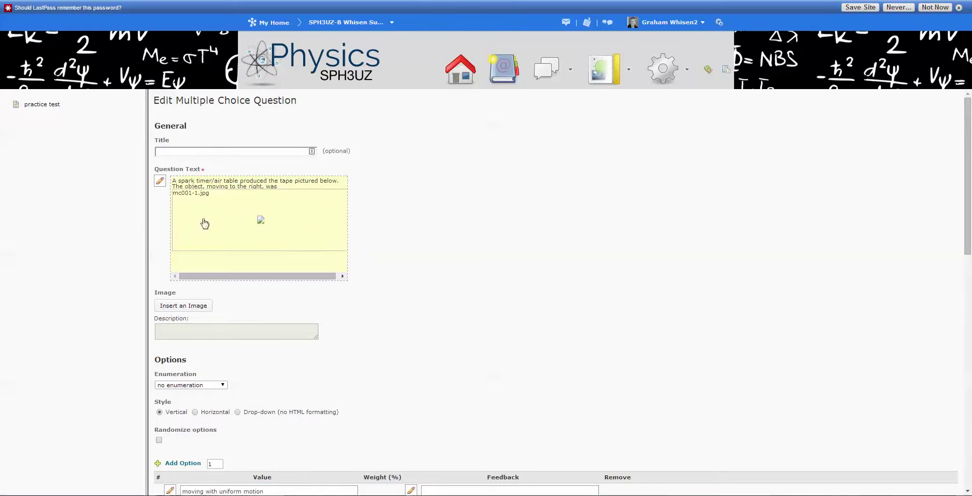
{"action": "left_click", "coordinate": [306, 221]}
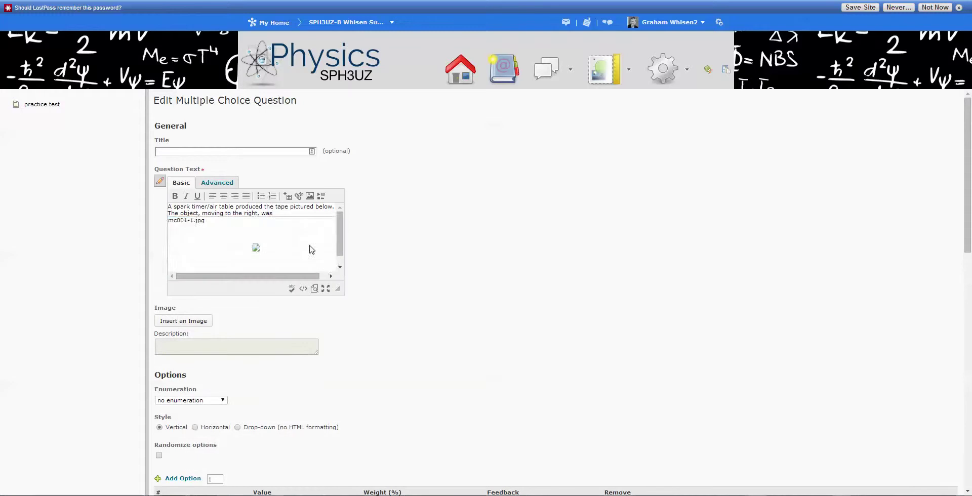
{"action": "left_click", "coordinate": [254, 249]}
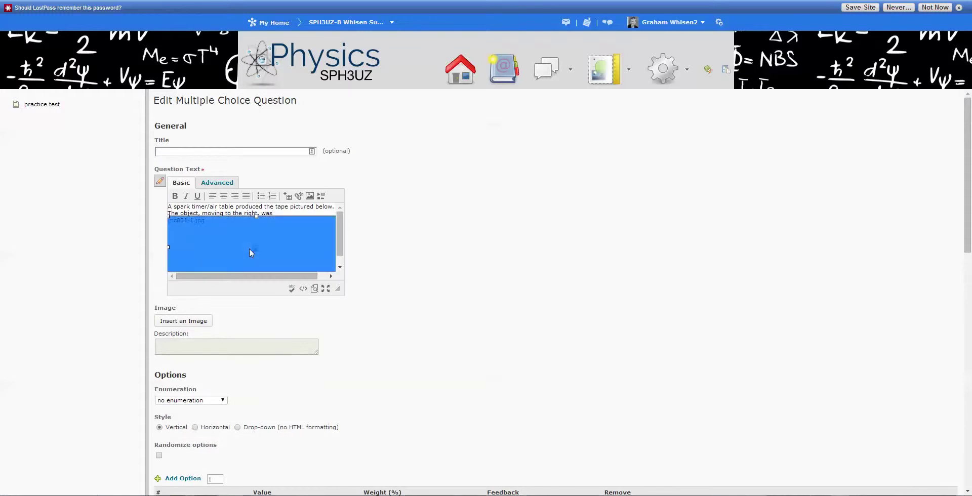
Step: Start replacing the broken image and browse the course offering files to Kinematics > ppg > examview > practice_test > 00001_res
{"action": "left_click", "coordinate": [308, 198]}
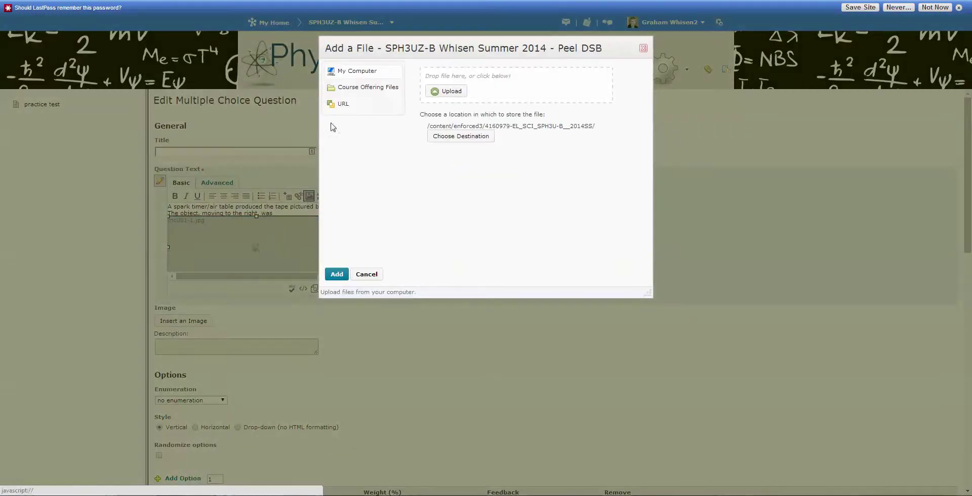
{"action": "left_click", "coordinate": [355, 90]}
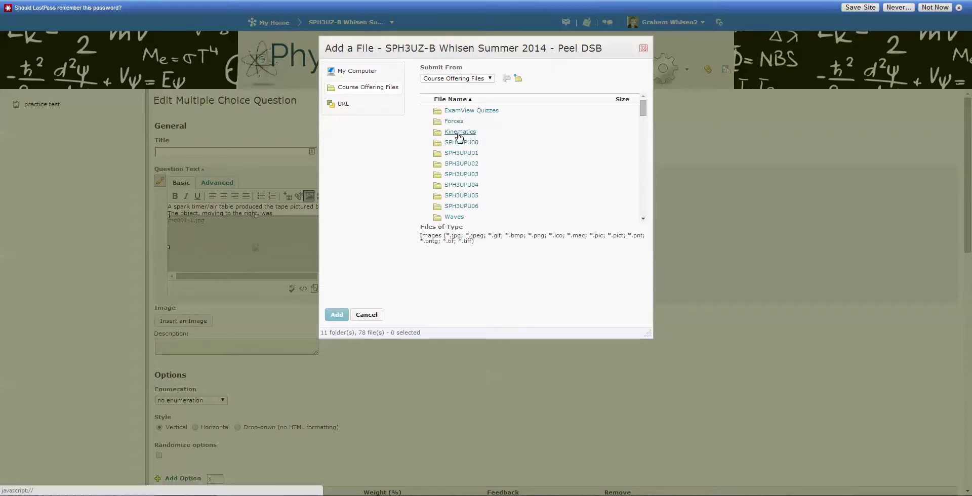
{"action": "left_click", "coordinate": [458, 134]}
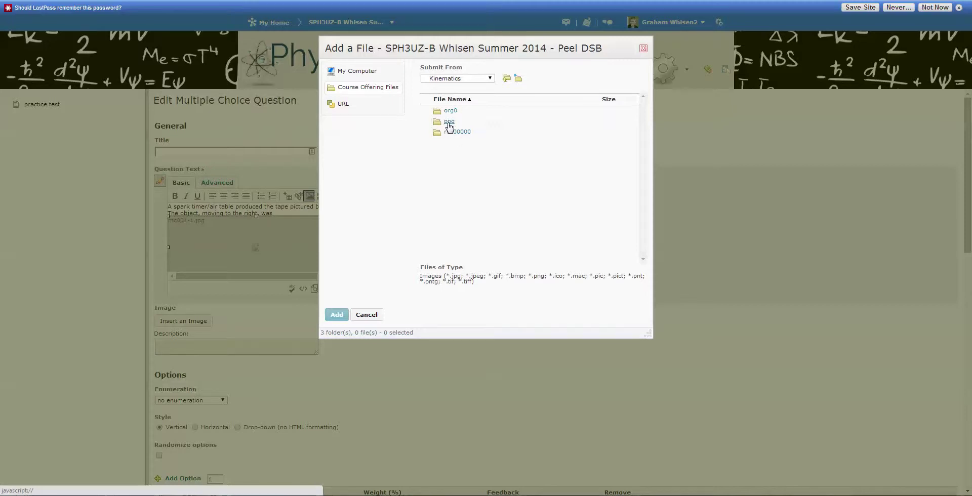
{"action": "left_click", "coordinate": [449, 124]}
{"action": "left_click", "coordinate": [452, 112]}
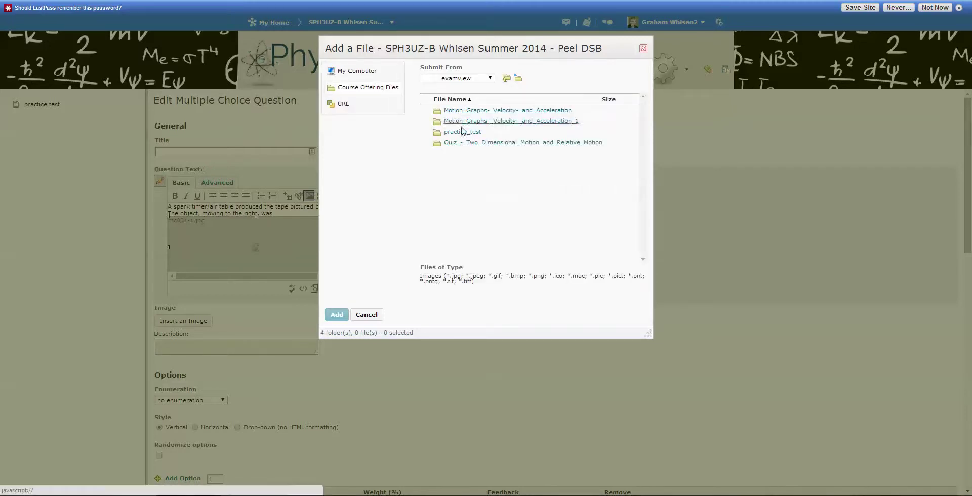
{"action": "left_click", "coordinate": [455, 133]}
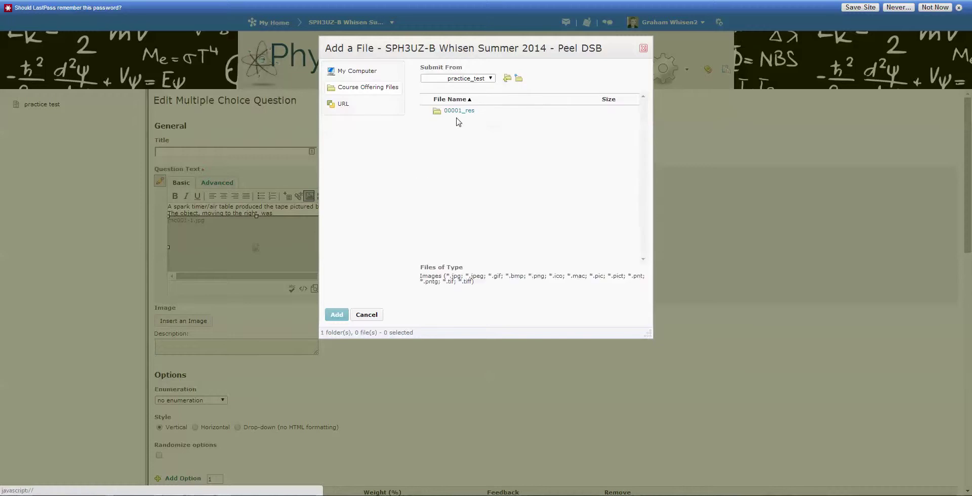
{"action": "left_click", "coordinate": [458, 112]}
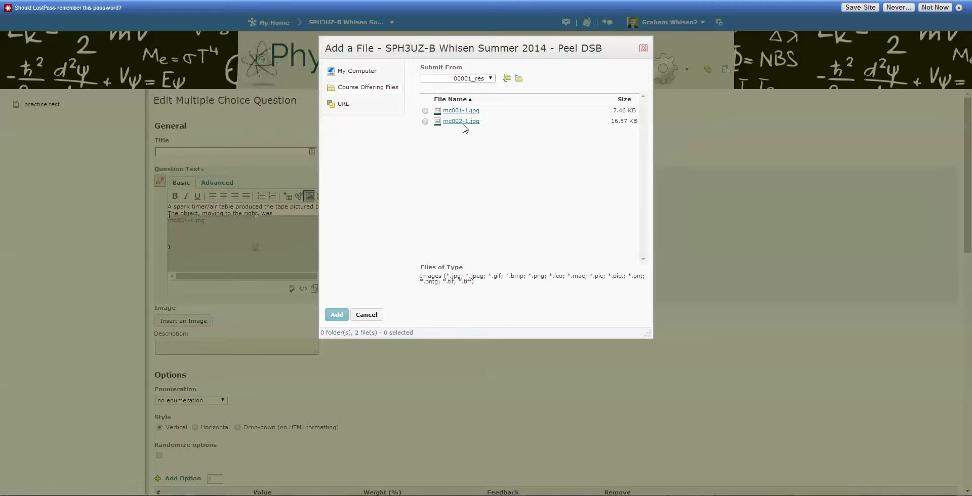
Step: Replace the broken image in the spark timer/air table question with mc001-1.jpg and save the question
{"action": "left_click", "coordinate": [425, 110]}
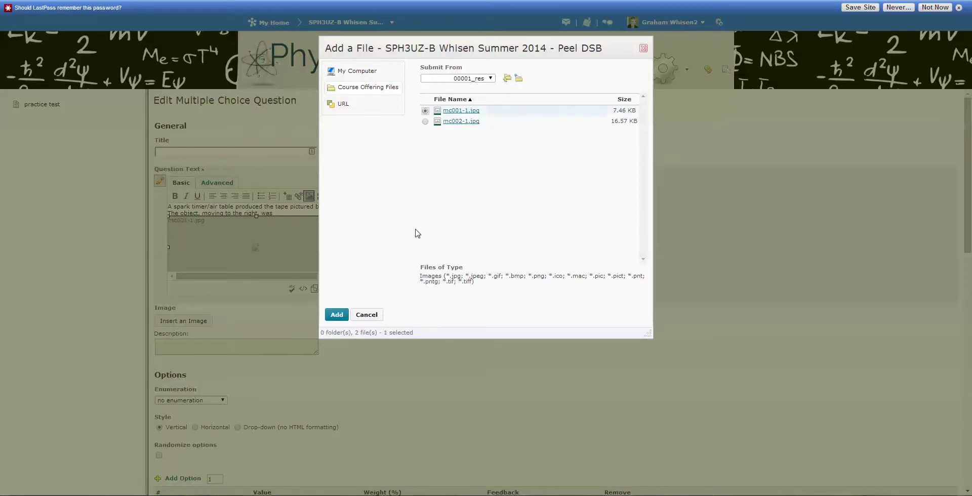
{"action": "left_click", "coordinate": [335, 316]}
{"action": "left_click", "coordinate": [480, 111]}
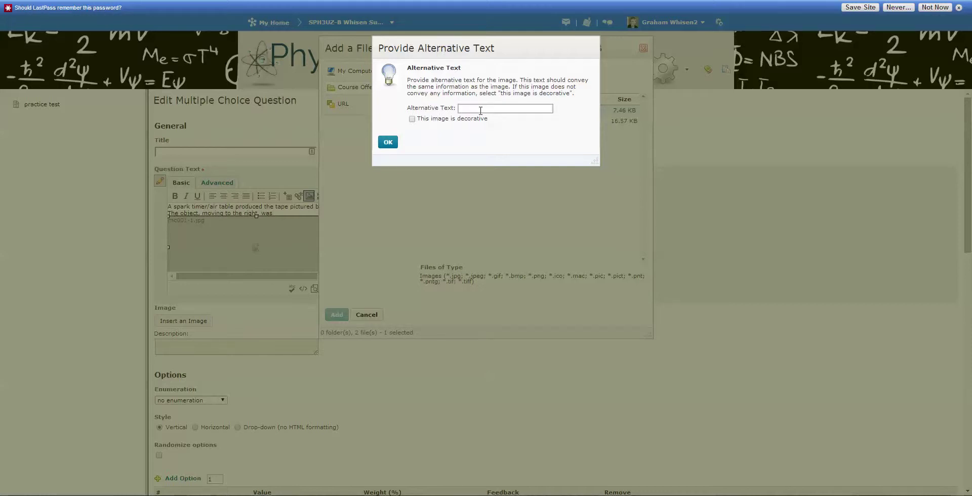
{"action": "left_click", "coordinate": [396, 140]}
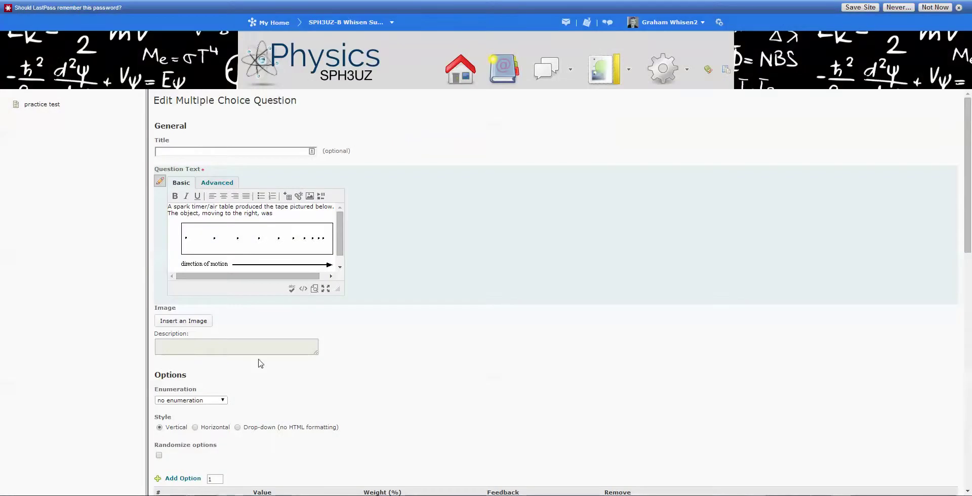
{"action": "scroll", "coordinate": [256, 453], "scroll_direction": "down", "scroll_amount": 12}
{"action": "left_click", "coordinate": [162, 483]}
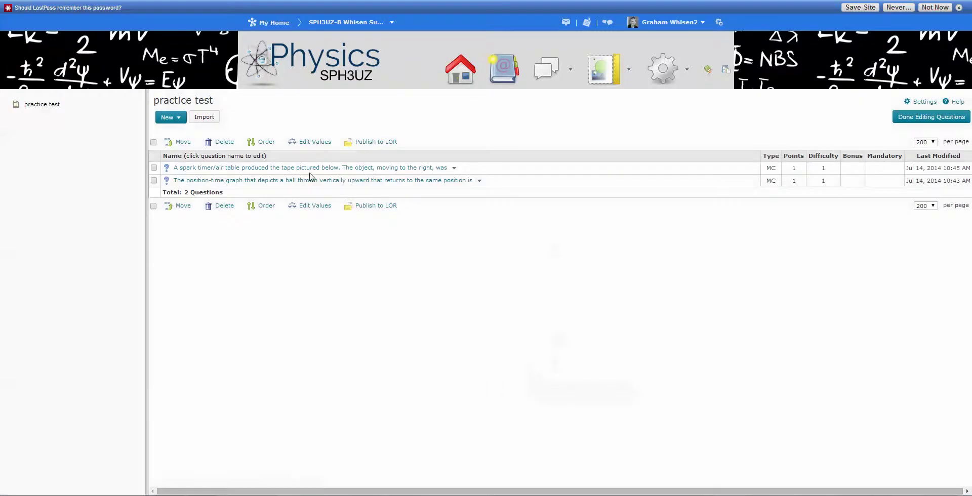
Step: Open the position-time graph question about the ball thrown upward for editing and select the broken image in its question text
{"action": "left_click", "coordinate": [311, 180]}
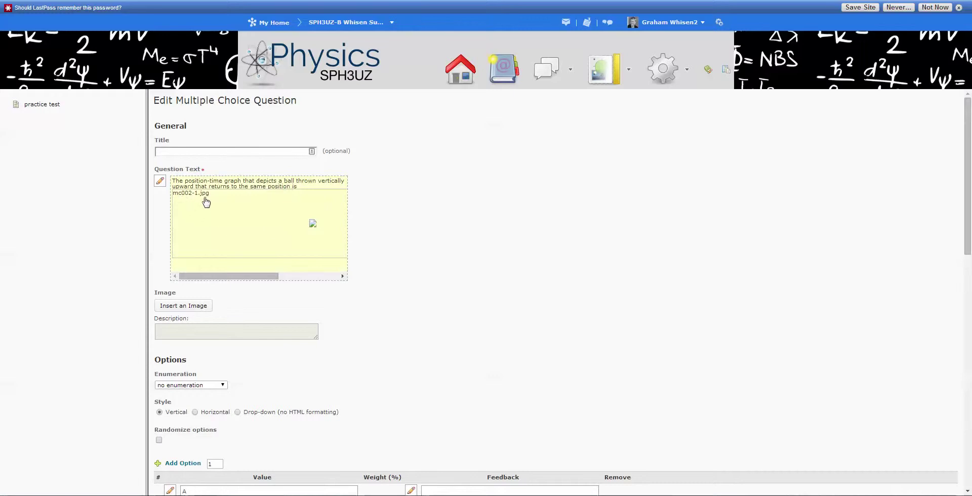
{"action": "left_click", "coordinate": [254, 227]}
{"action": "left_click", "coordinate": [262, 243]}
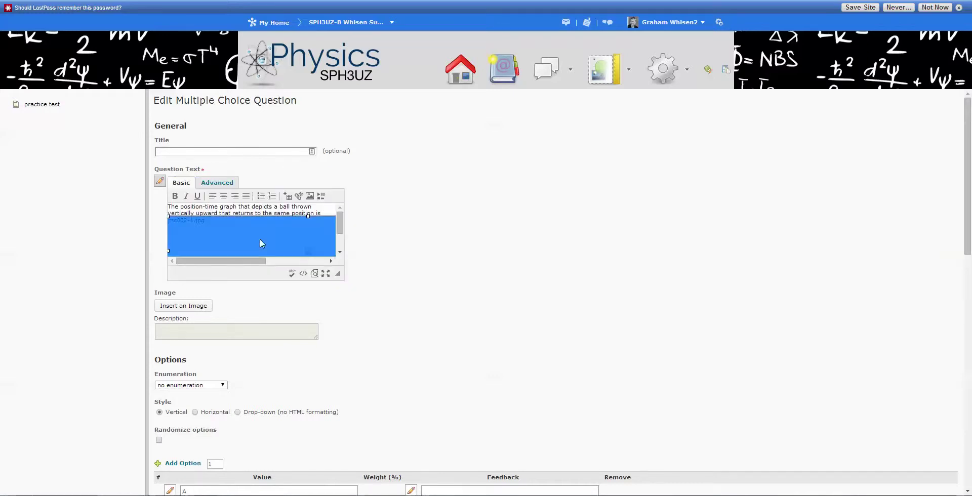
{"action": "left_click", "coordinate": [309, 196]}
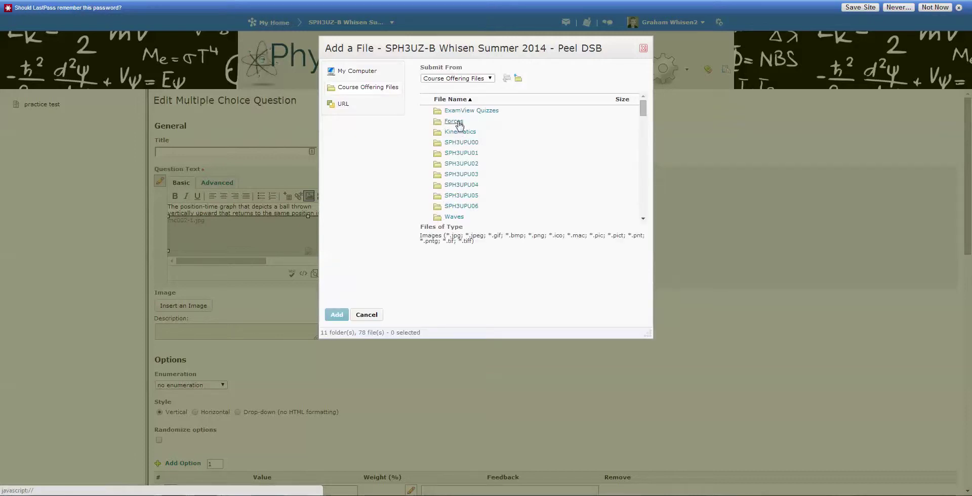
{"action": "left_click", "coordinate": [458, 132]}
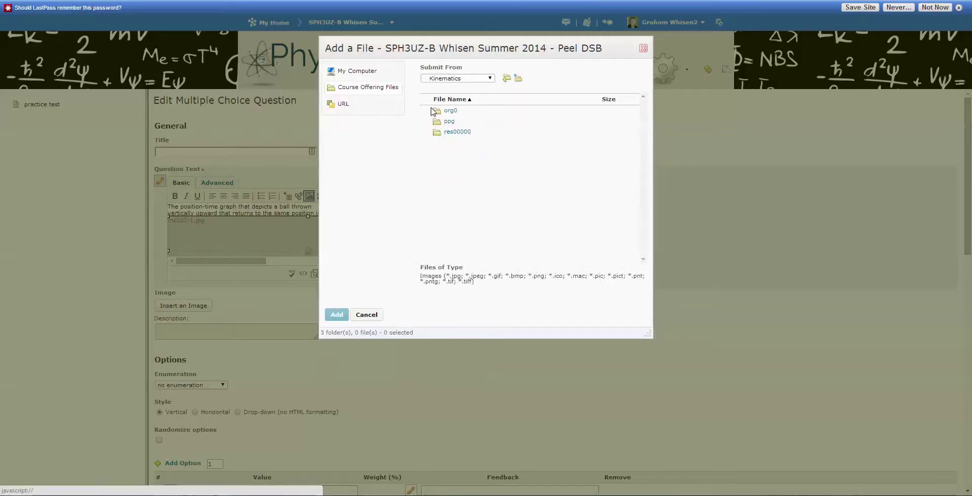
{"action": "left_click", "coordinate": [448, 122]}
{"action": "left_click", "coordinate": [451, 112]}
{"action": "left_click", "coordinate": [506, 143]}
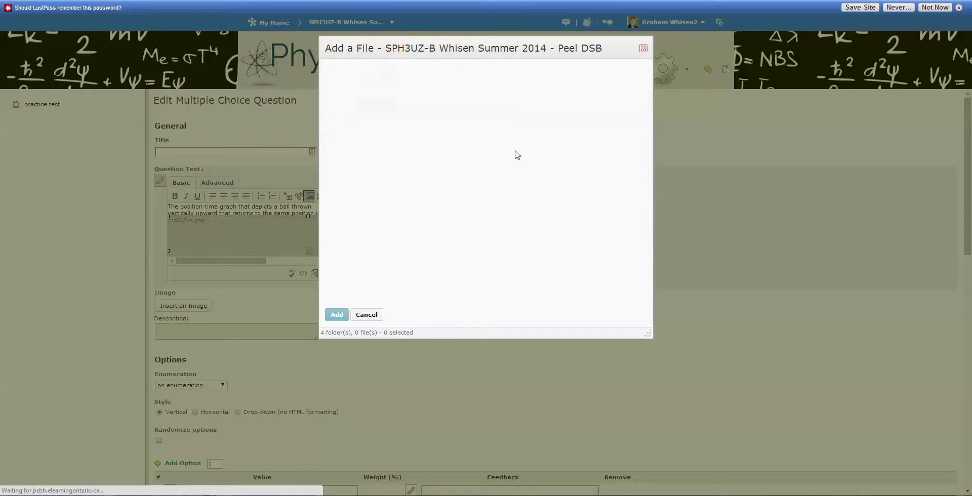
{"action": "left_click", "coordinate": [458, 110]}
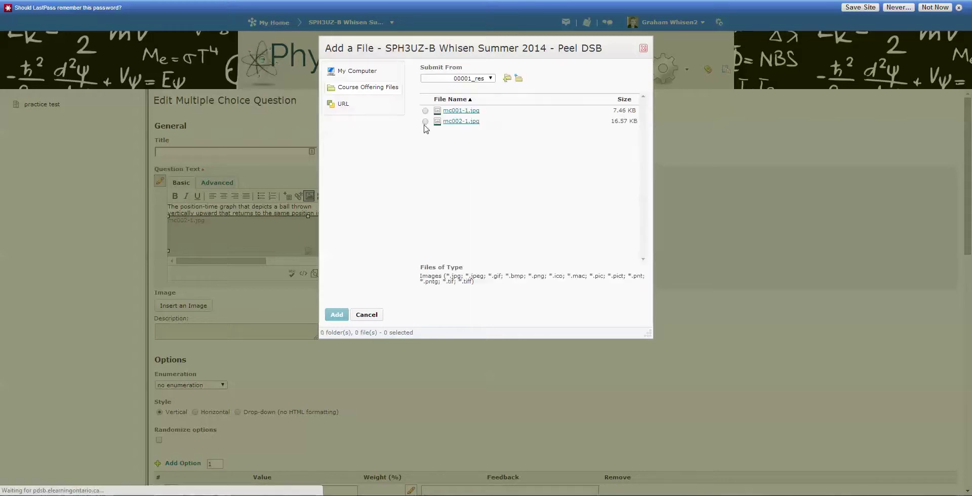
{"action": "left_click", "coordinate": [425, 122]}
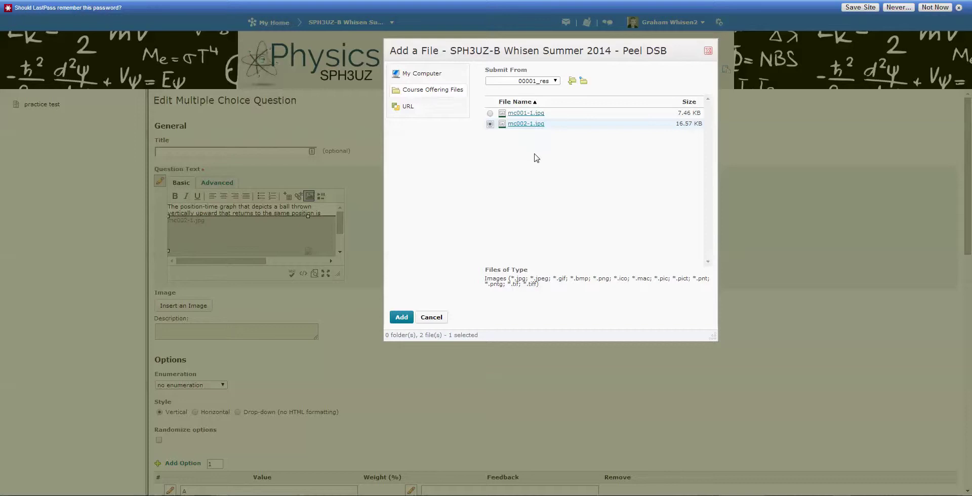
{"action": "left_click", "coordinate": [431, 319]}
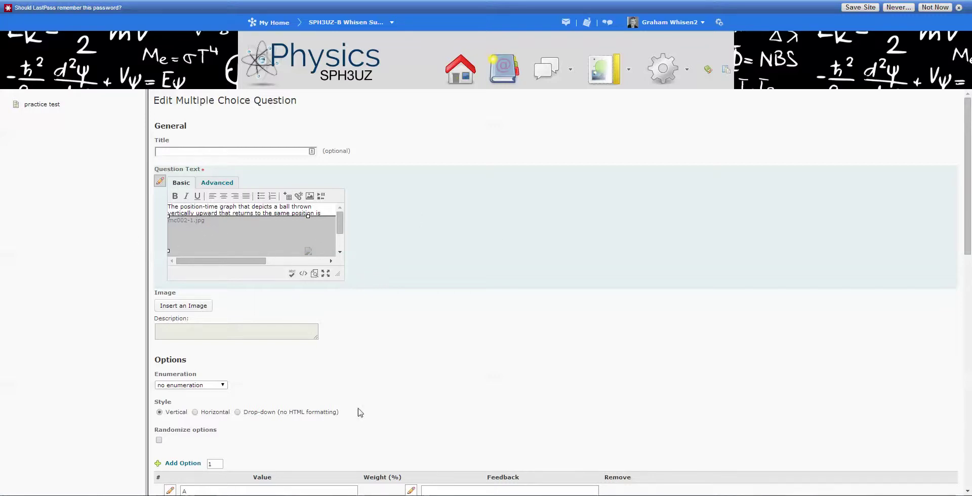
Step: Review the position-time graph question's answer options, check the original practice test in ExamView, and return to the question editor
{"action": "scroll", "coordinate": [306, 347], "scroll_direction": "down", "scroll_amount": 10}
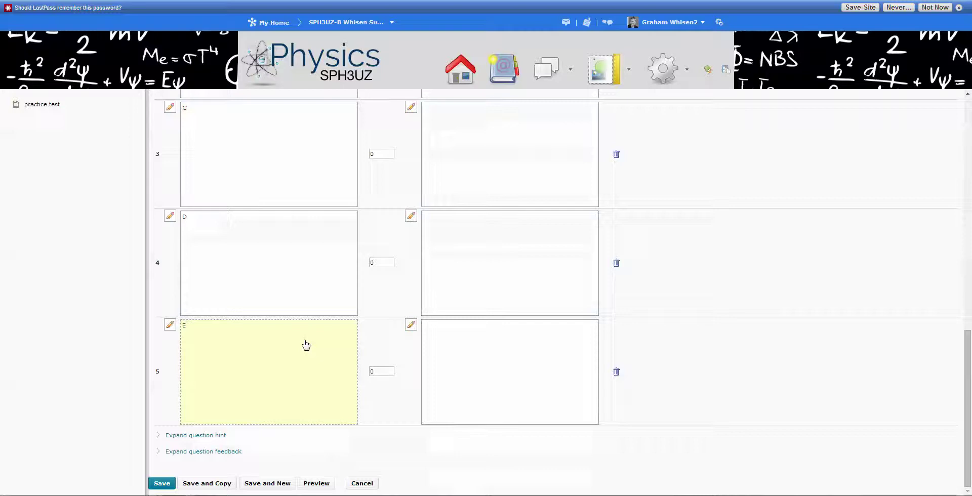
{"action": "scroll", "coordinate": [306, 345], "scroll_direction": "up", "scroll_amount": 10}
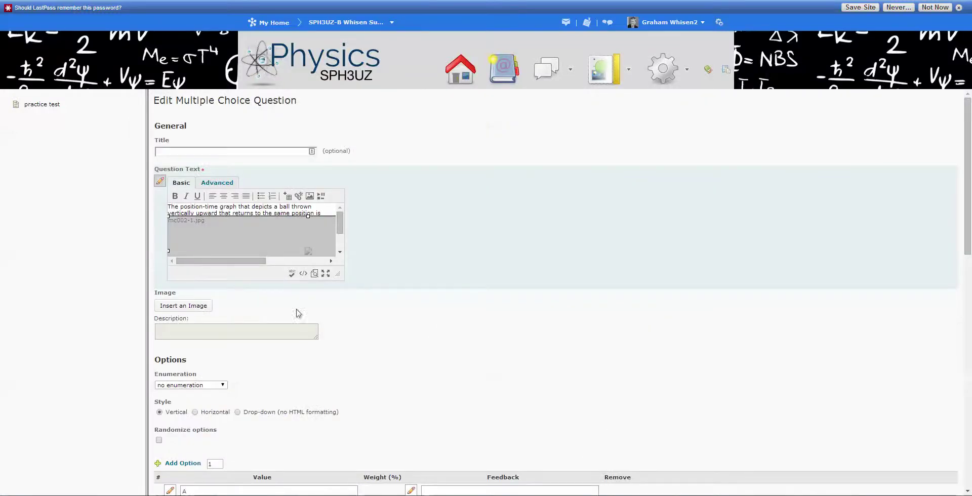
{"action": "left_click", "coordinate": [201, 458]}
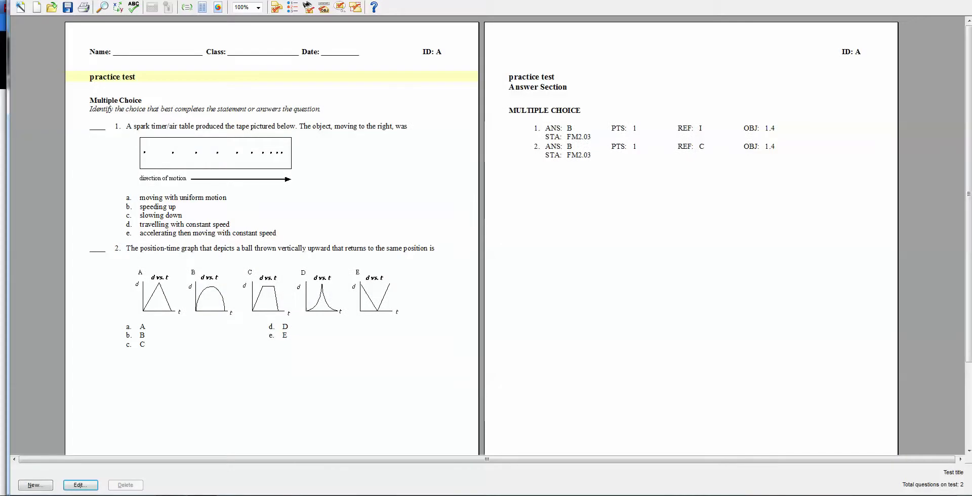
{"action": "left_click", "coordinate": [203, 495]}
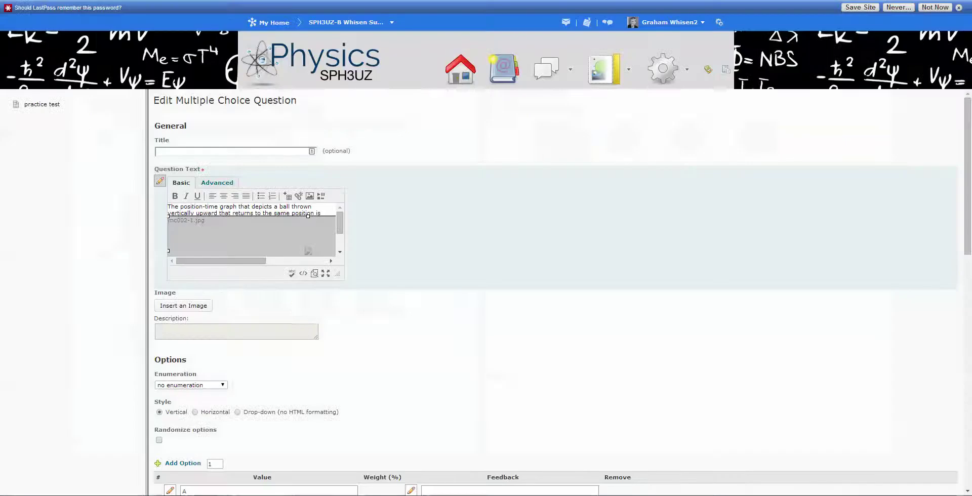